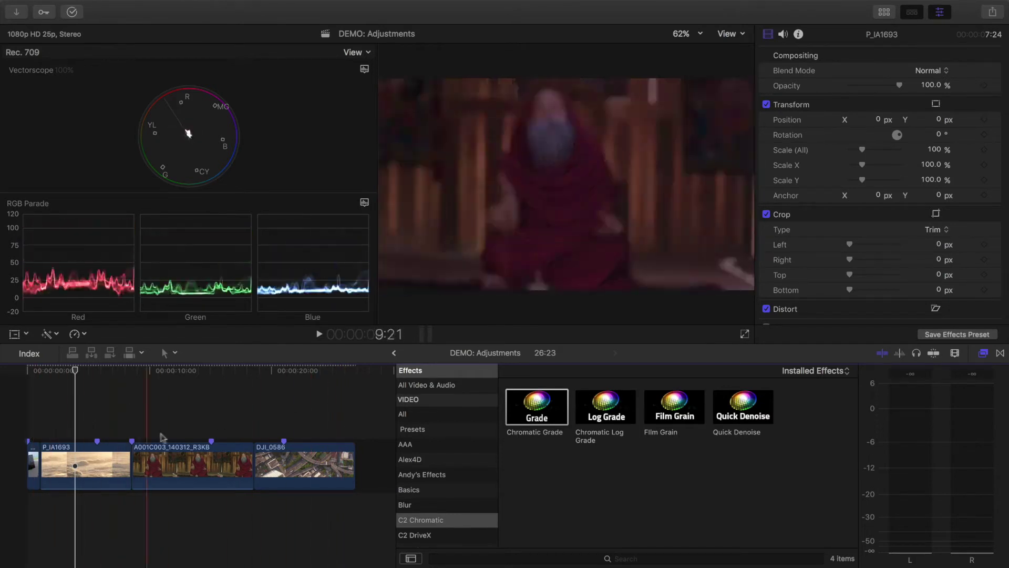
# Step: Apply the Grade effect to all timeline clips and open the Chromatic Grade Overall window
pyautogui.moveTo(307, 425); pyautogui.dragTo(2, 507)
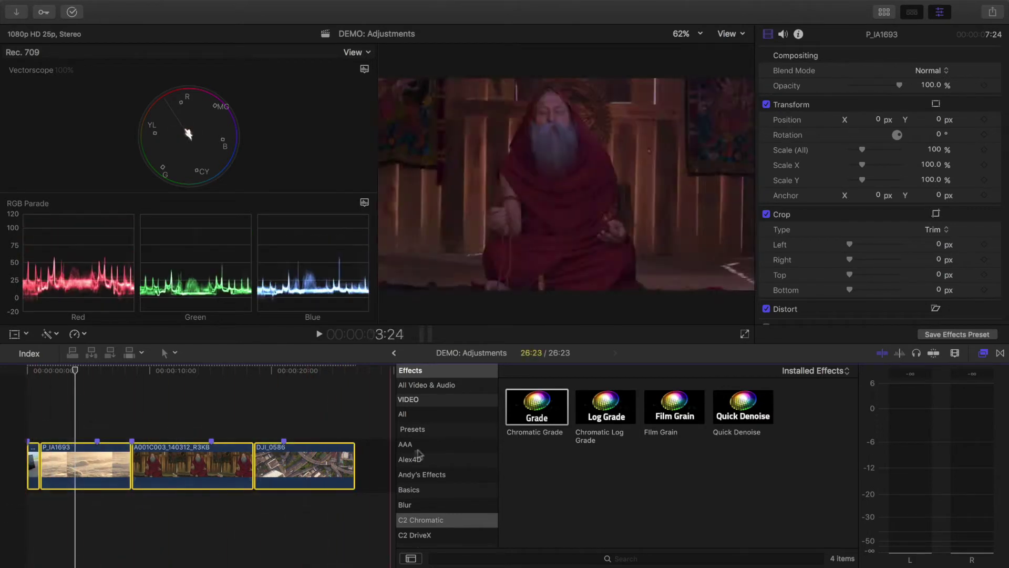
pyautogui.doubleClick(519, 419)
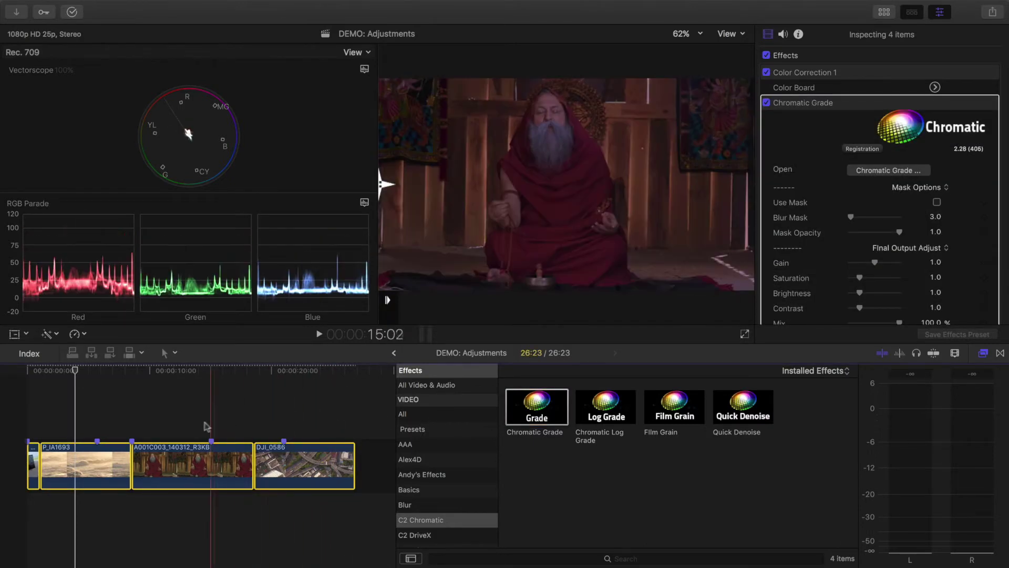
pyautogui.click(33, 426)
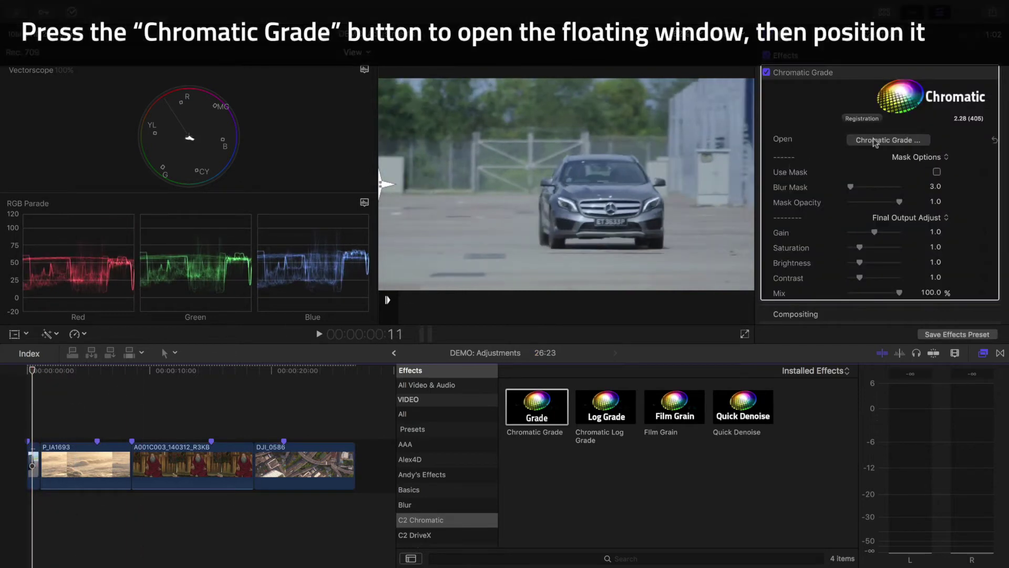
pyautogui.click(872, 139)
pyautogui.moveTo(633, 348); pyautogui.dragTo(631, 373)
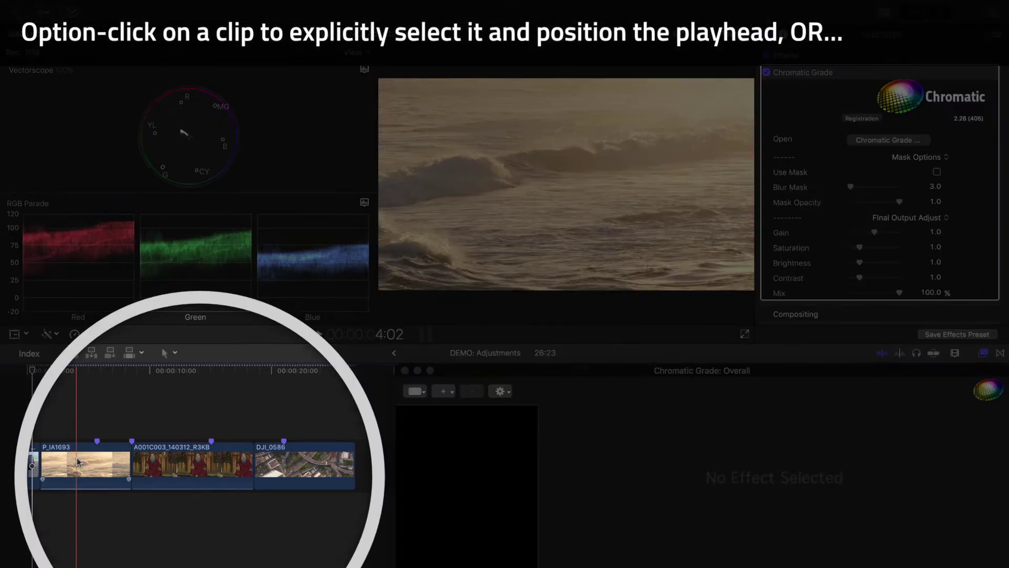
pyautogui.keyDown('alt'); pyautogui.click(76, 461); pyautogui.keyUp('alt')
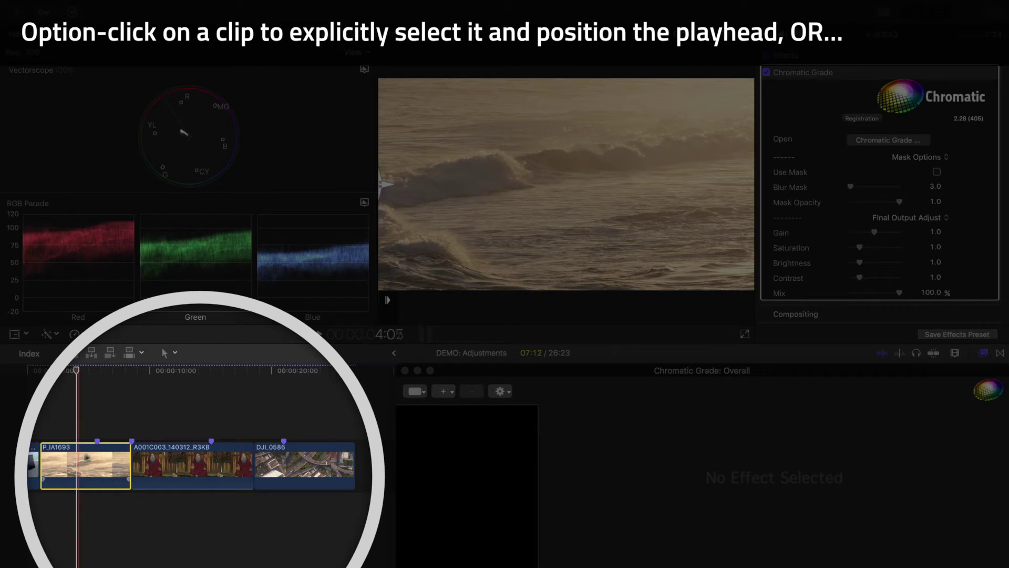
pyautogui.keyDown('alt'); pyautogui.click(163, 465); pyautogui.keyUp('alt')
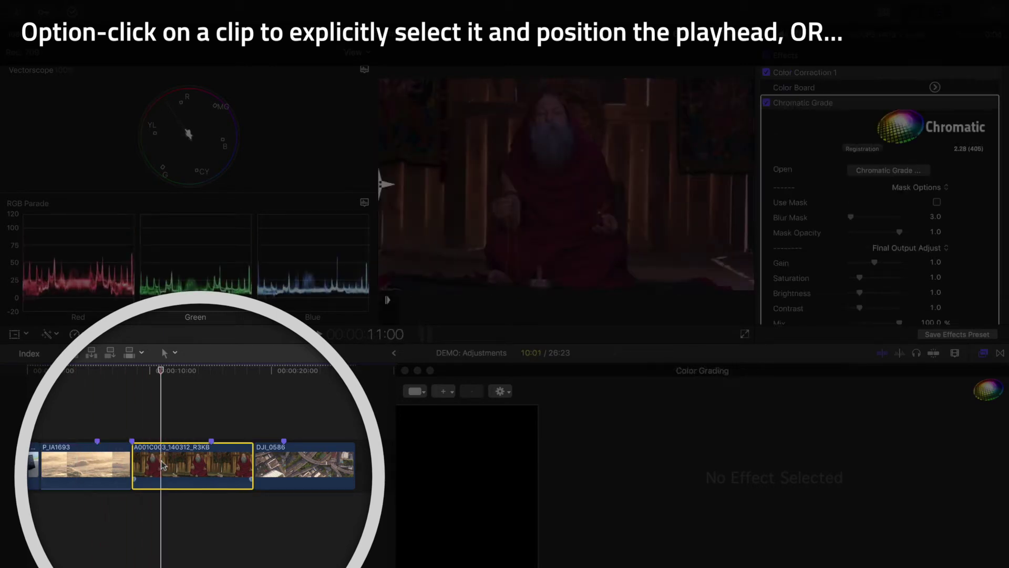
pyautogui.keyDown('alt'); pyautogui.click(282, 466); pyautogui.keyUp('alt')
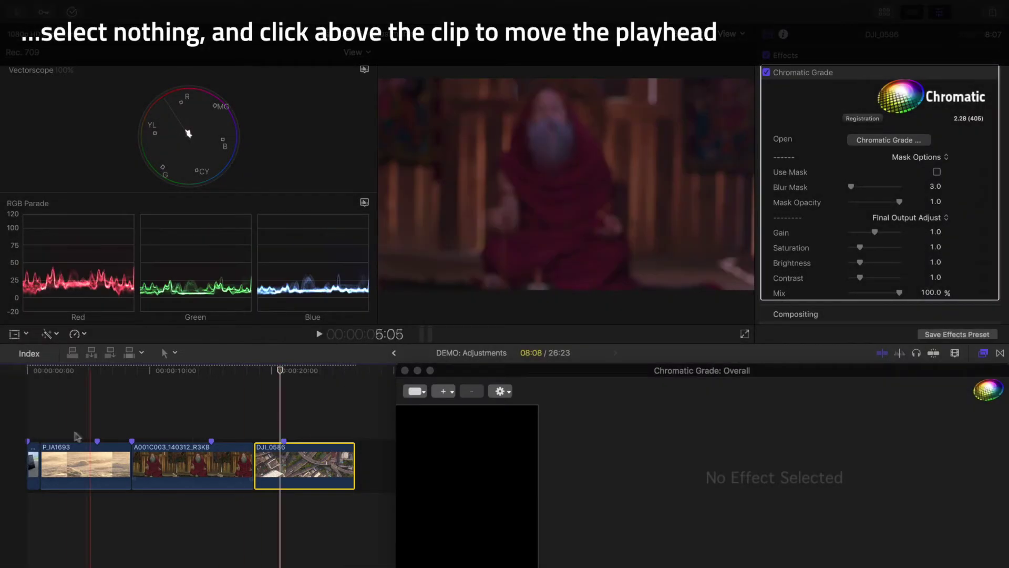
pyautogui.press('shift+super+a')
pyautogui.click(35, 431)
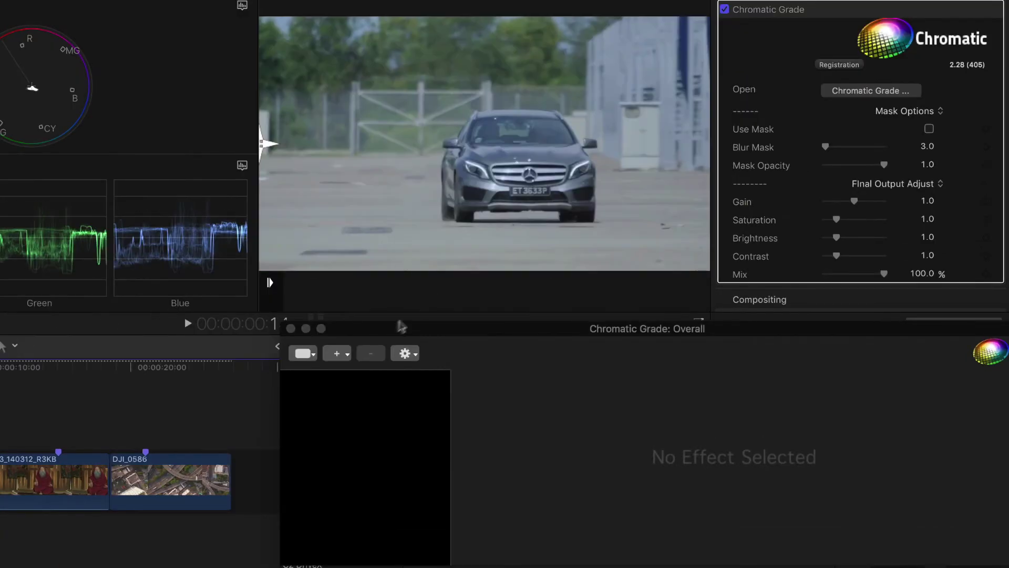
# Step: Add Lows Mids Highs with Lows -0.01, Mids 0.19, Highs 0.21, warming mids and highs
pyautogui.click(341, 354)
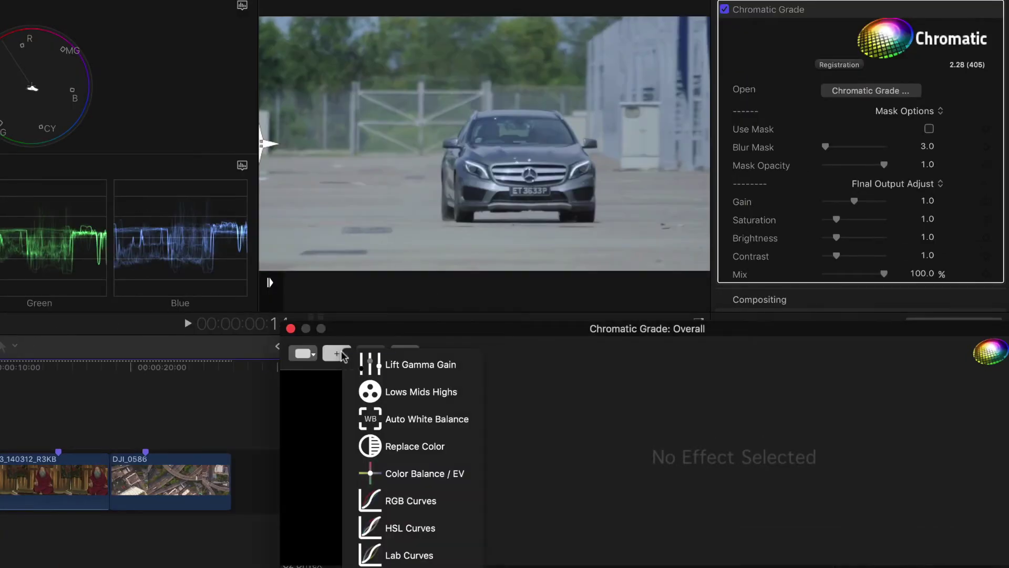
pyautogui.click(409, 393)
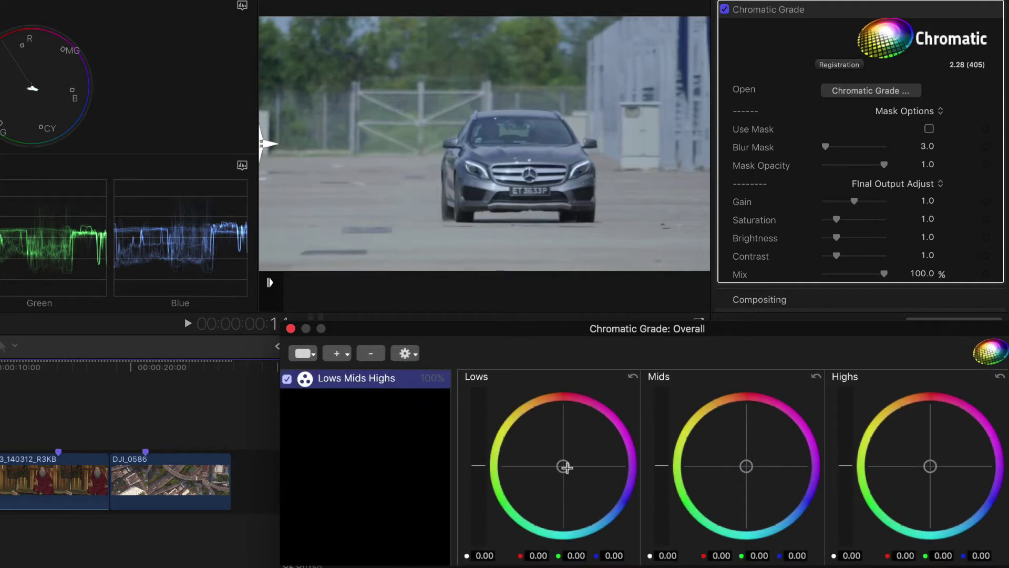
pyautogui.moveTo(478, 465); pyautogui.dragTo(478, 467)
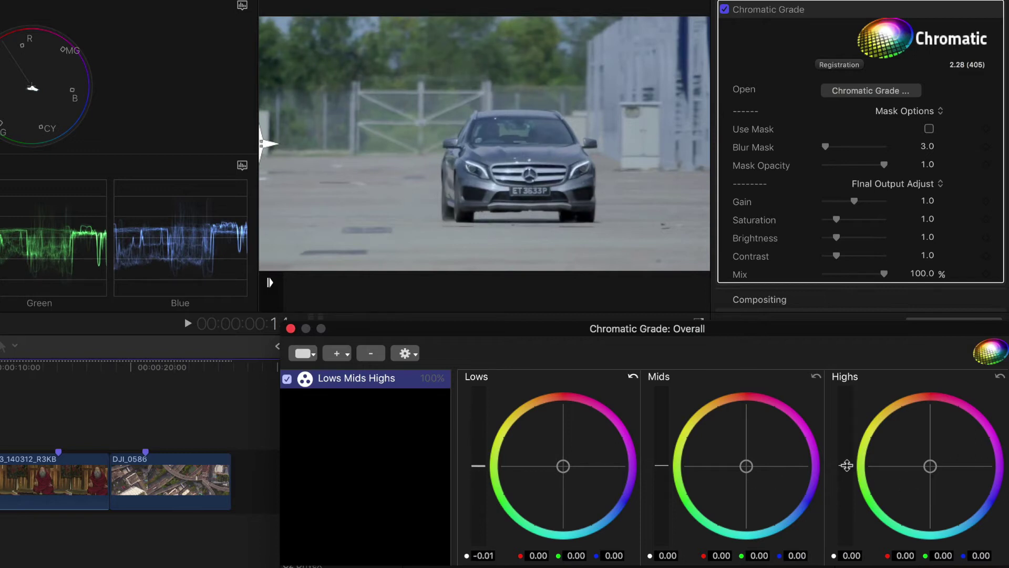
pyautogui.moveTo(846, 465); pyautogui.dragTo(850, 378)
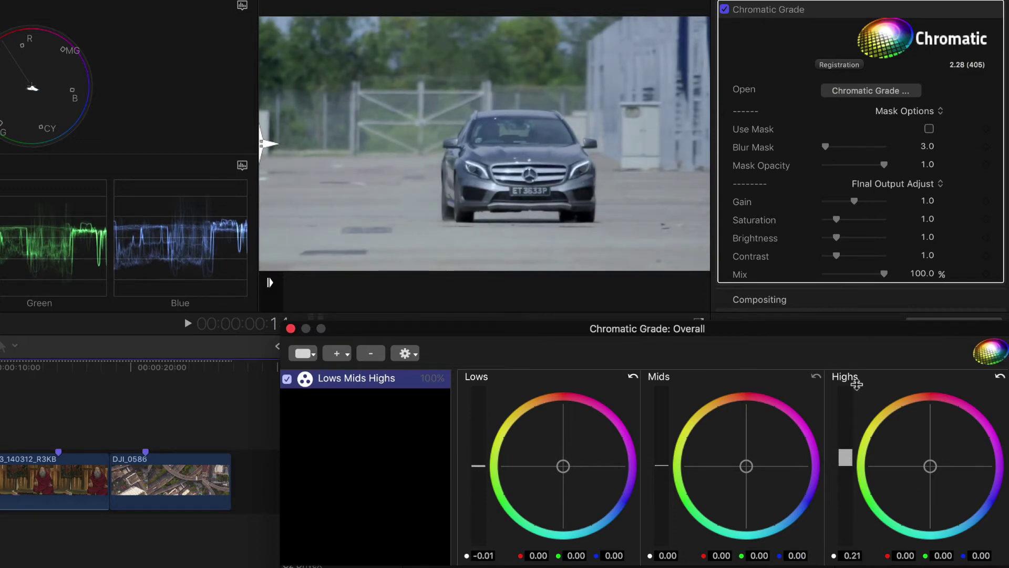
pyautogui.moveTo(749, 467); pyautogui.dragTo(769, 414)
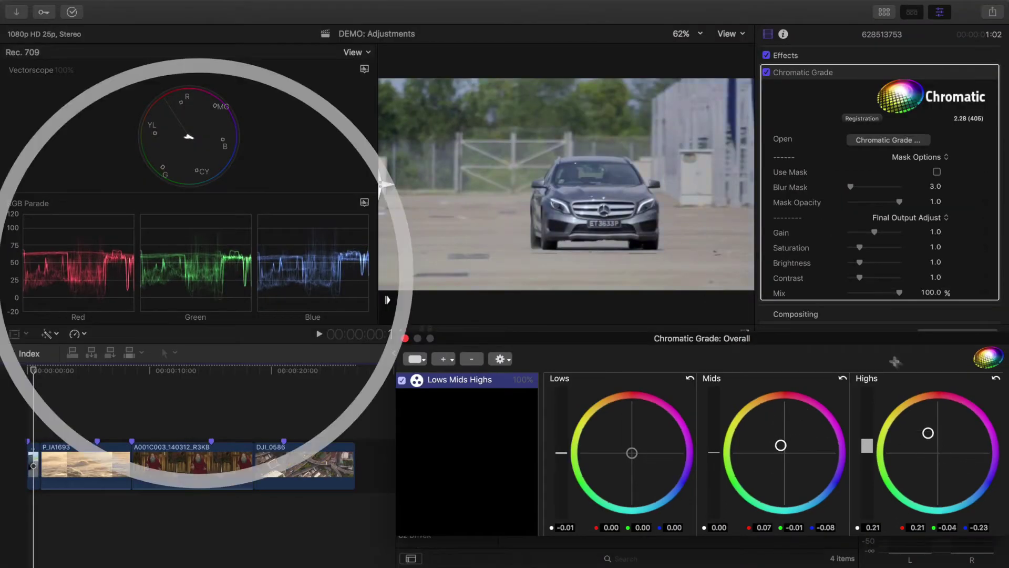
pyautogui.moveTo(912, 431); pyautogui.dragTo(906, 413)
pyautogui.click(402, 380)
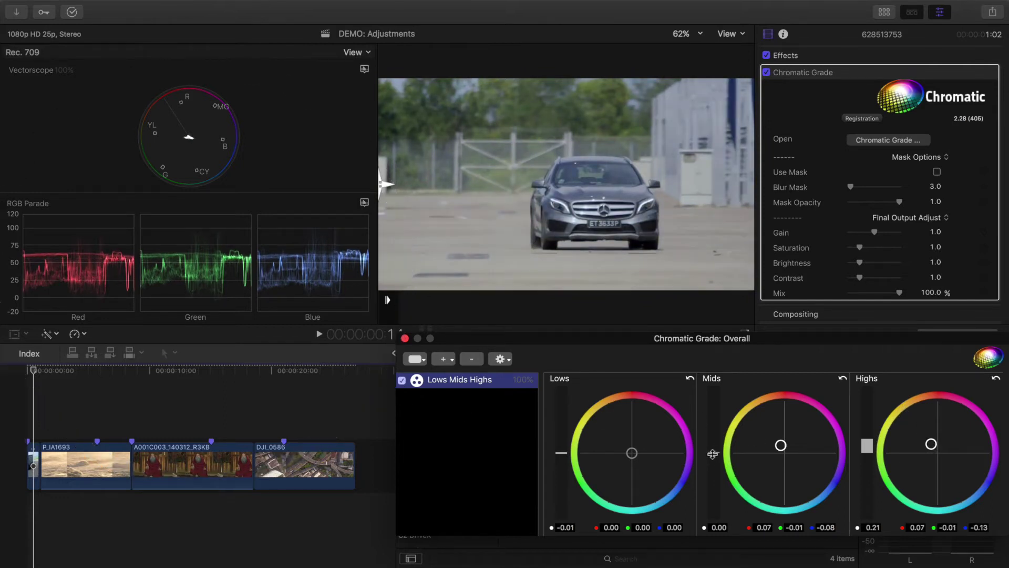
pyautogui.moveTo(714, 451); pyautogui.dragTo(724, 392)
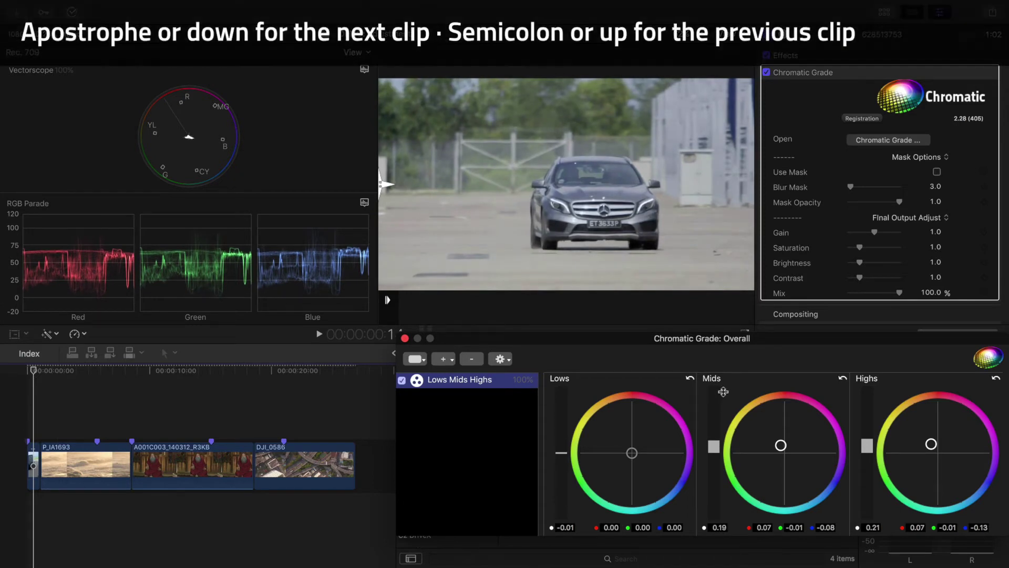
# Step: Move to the next clip, P_IA1693, and add a Lift Gamma Gain correction
pyautogui.press('Down')
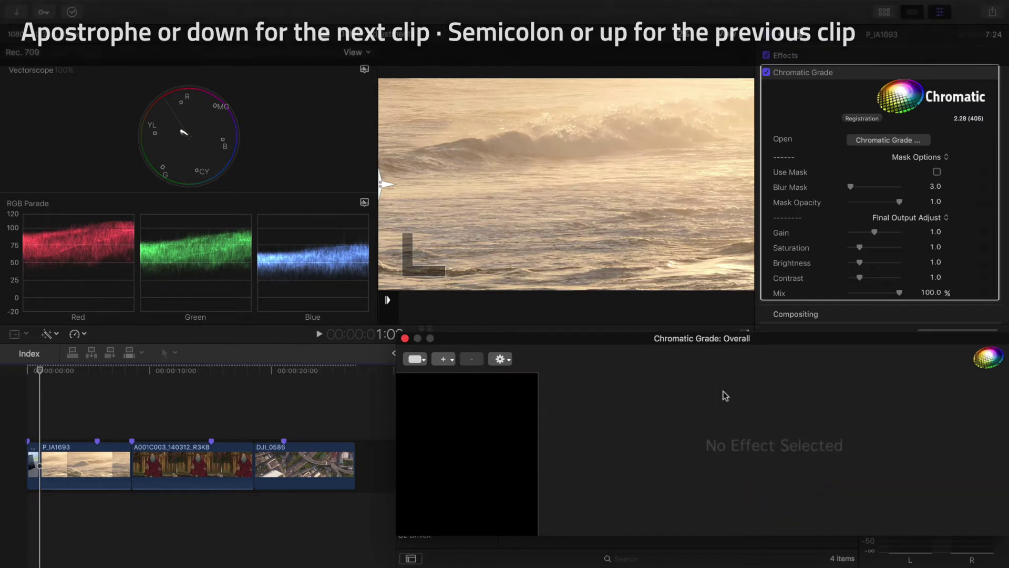
pyautogui.click(447, 360)
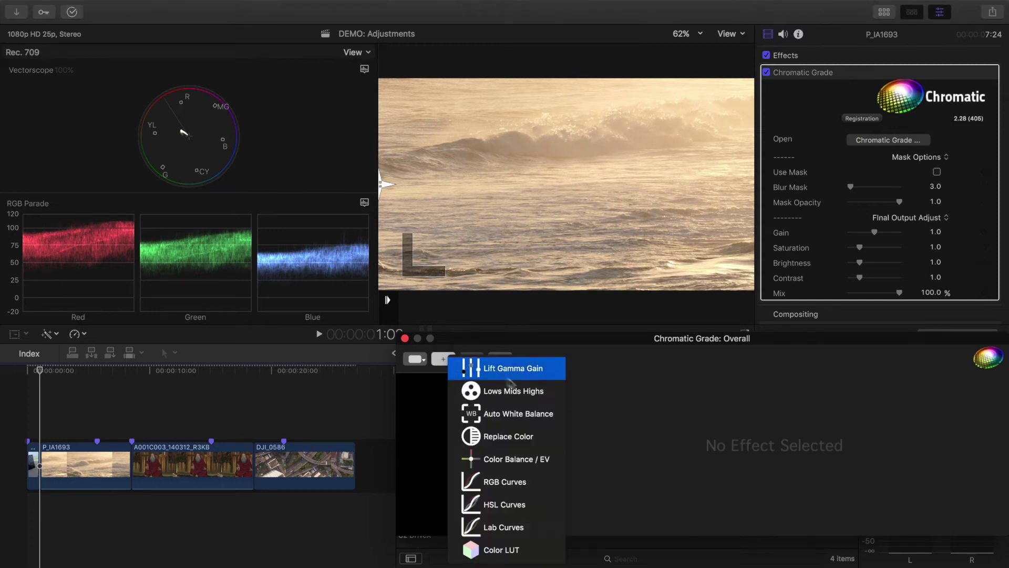
pyautogui.click(555, 369)
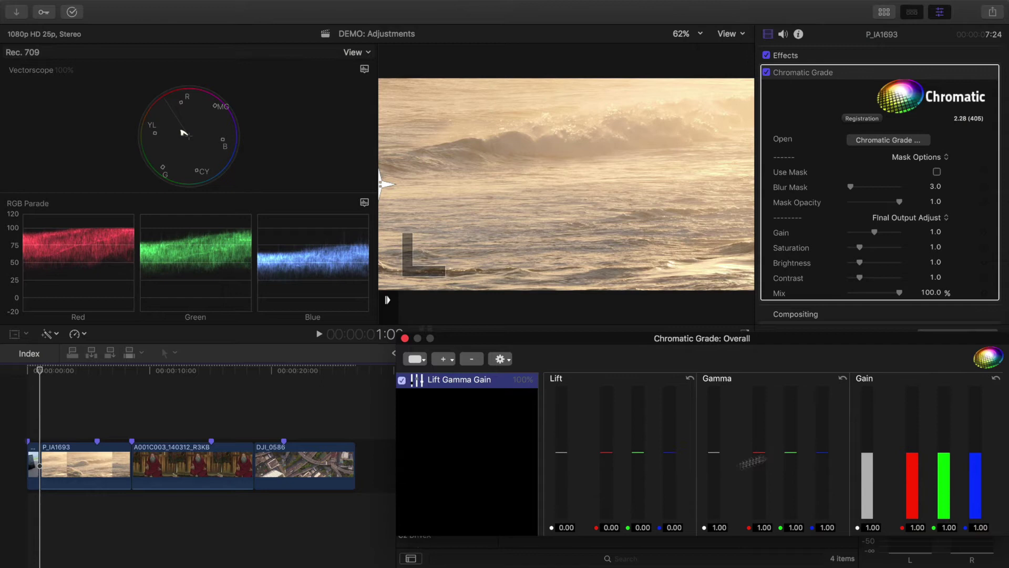
# Step: Set green lift -0.09, green gamma 1.08, blue gain 1.21 and master gain 0.97
pyautogui.moveTo(638, 451); pyautogui.dragTo(635, 497)
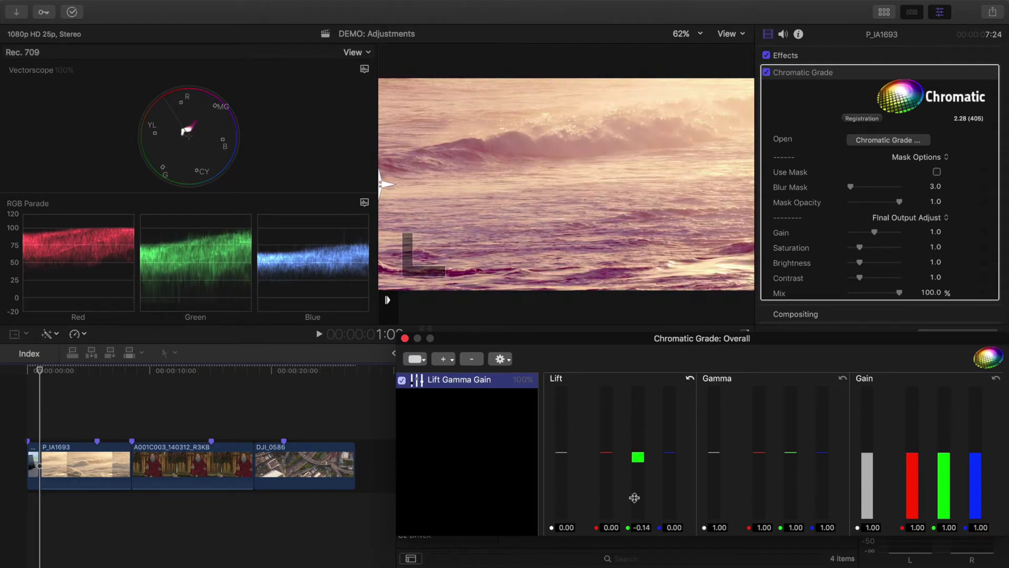
pyautogui.moveTo(976, 454); pyautogui.dragTo(976, 437)
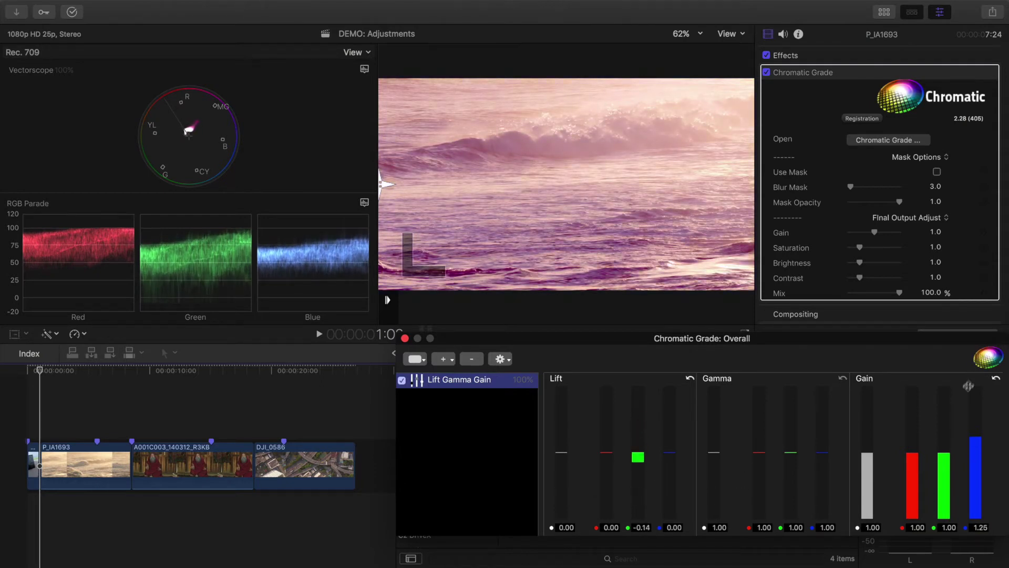
pyautogui.moveTo(786, 464); pyautogui.dragTo(795, 455)
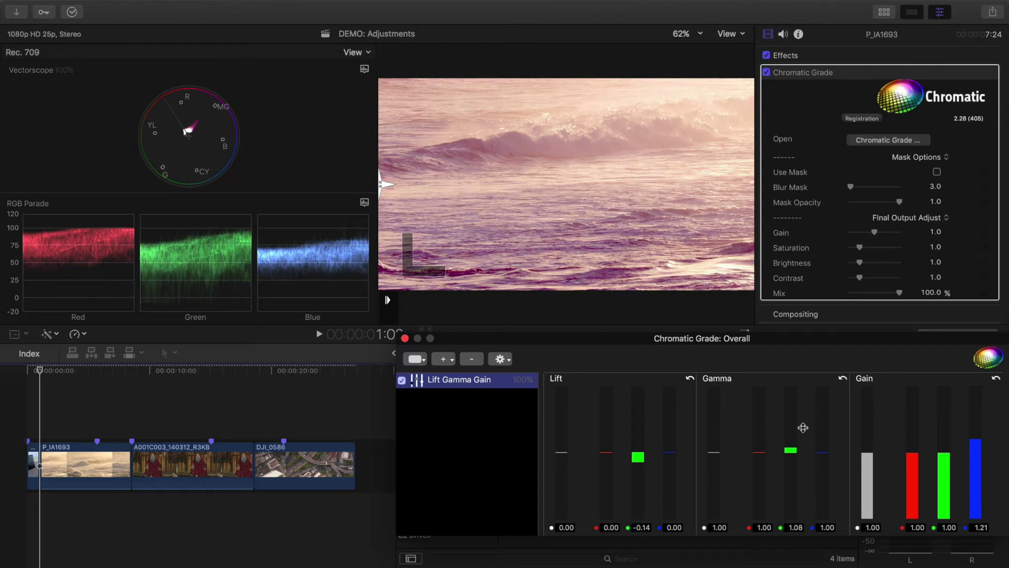
pyautogui.moveTo(872, 455); pyautogui.dragTo(870, 461)
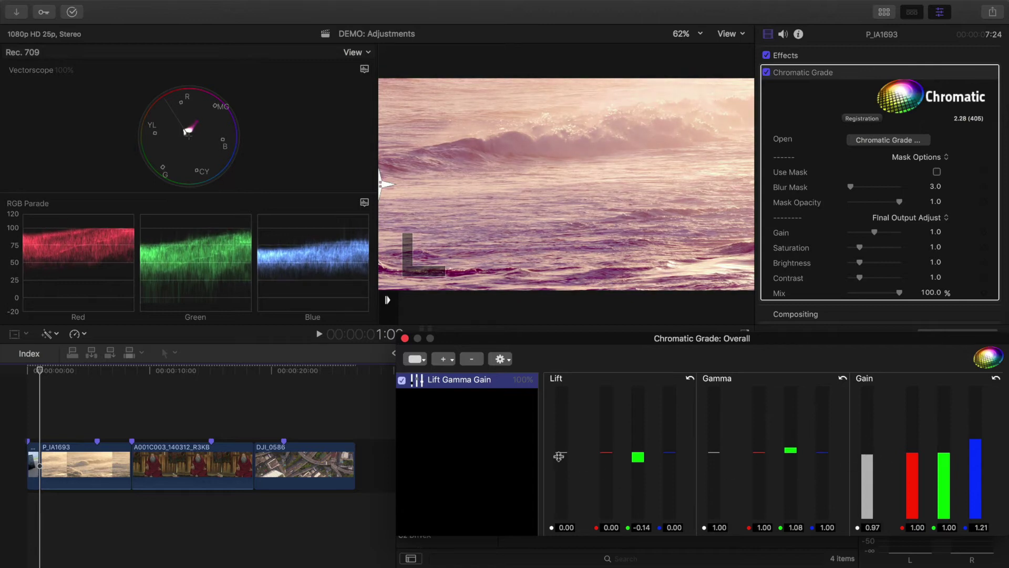
pyautogui.moveTo(560, 456); pyautogui.dragTo(556, 471)
pyautogui.moveTo(635, 460); pyautogui.dragTo(639, 445)
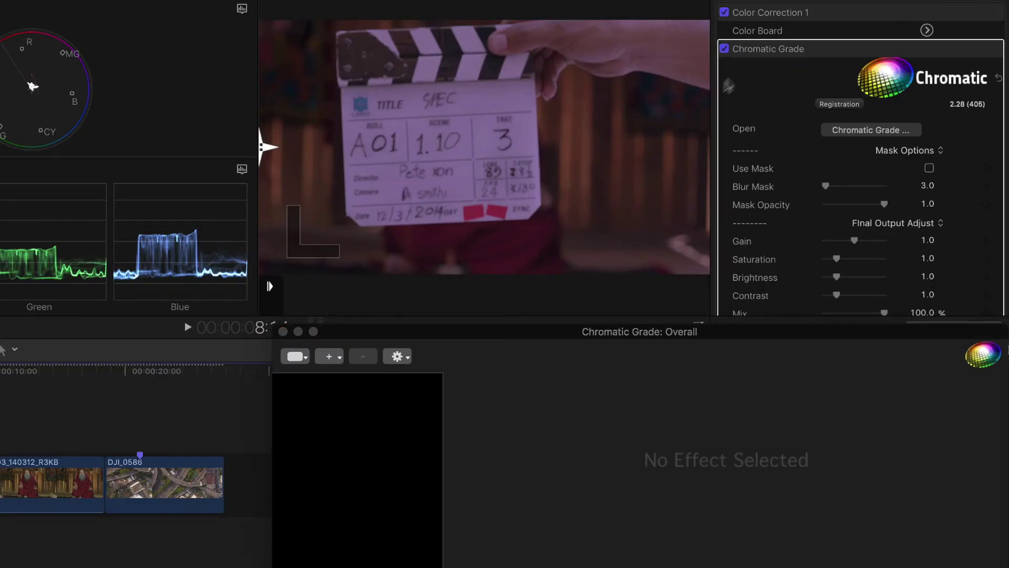
# Step: Add Auto White Balance to the clapperboard clip, using the white clapperboard as reference
pyautogui.click(336, 358)
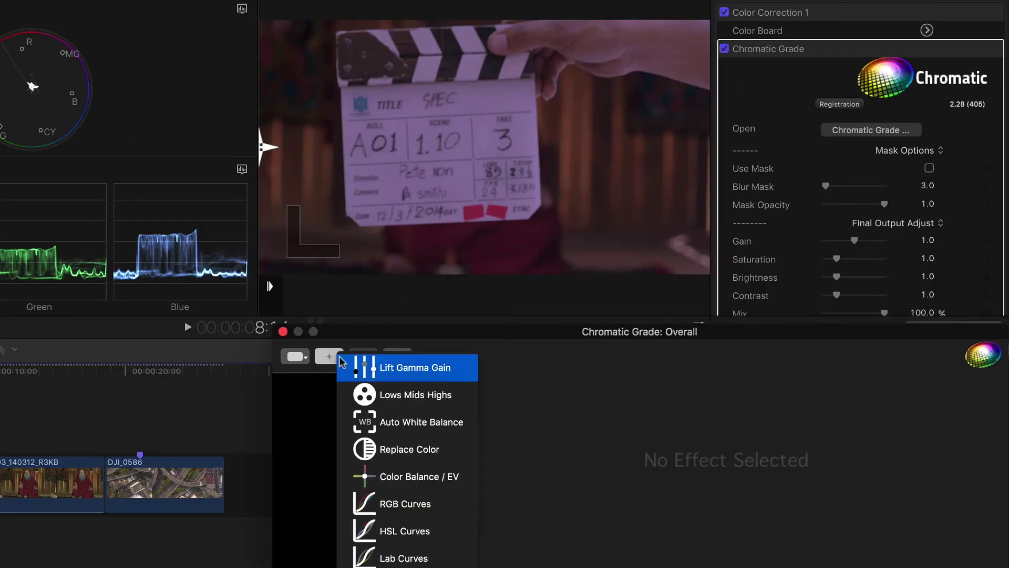
pyautogui.click(469, 427)
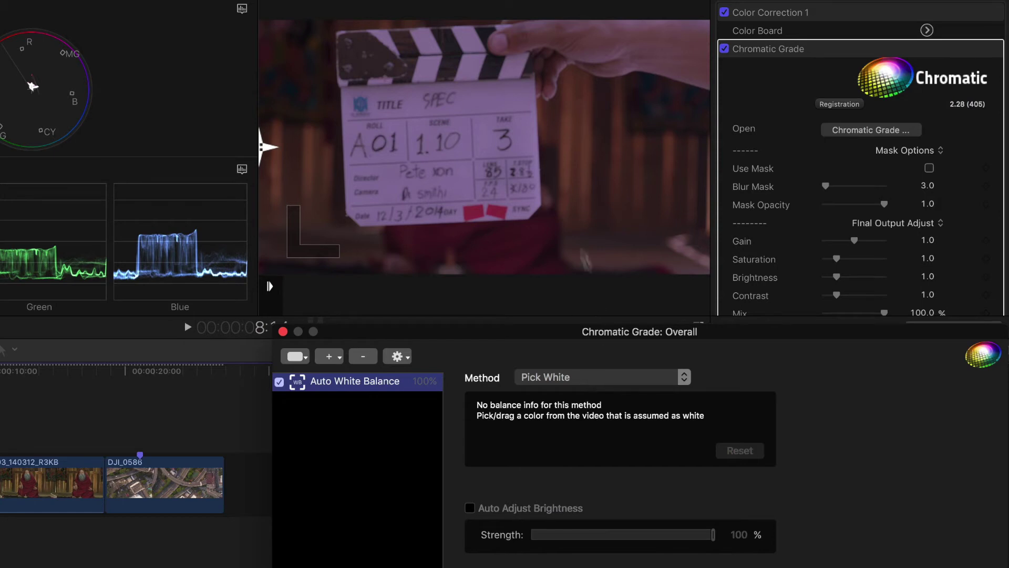
pyautogui.click(490, 94)
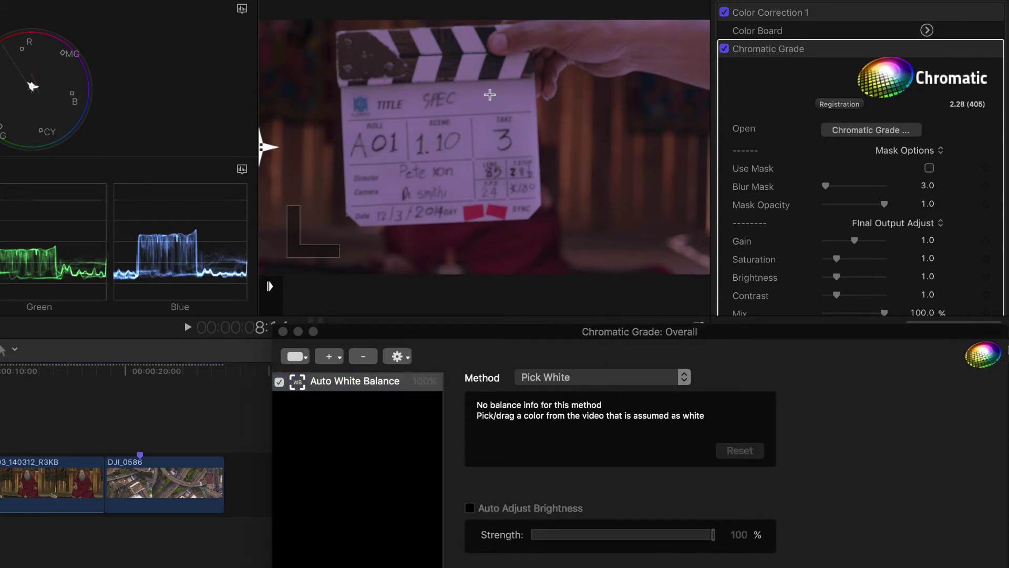
pyautogui.click(492, 96)
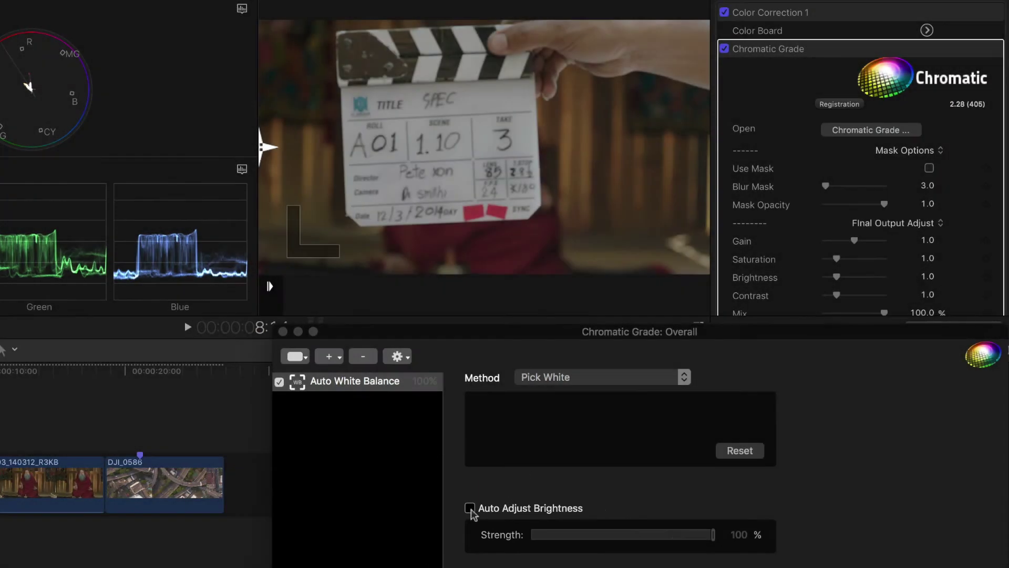
# Step: Set Auto Adjust Brightness strength to about 34%, then switch automatic brightness off
pyautogui.click(469, 509)
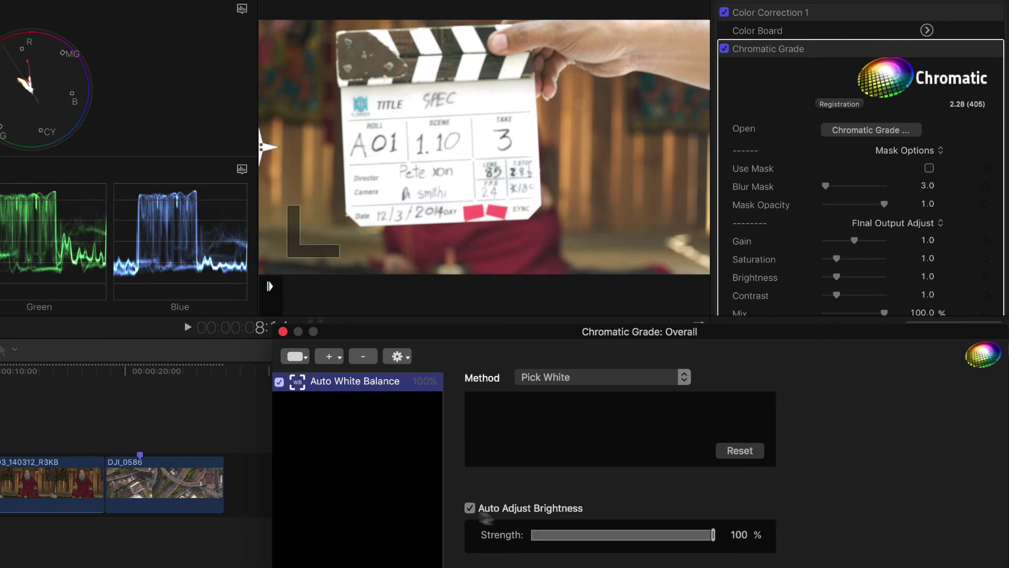
pyautogui.moveTo(713, 535); pyautogui.dragTo(595, 535)
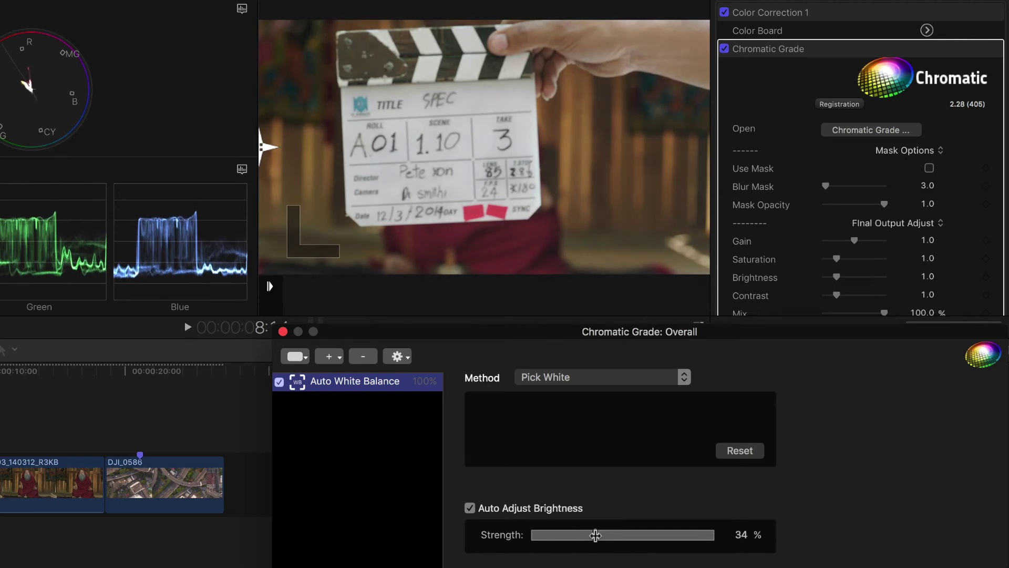
pyautogui.click(471, 508)
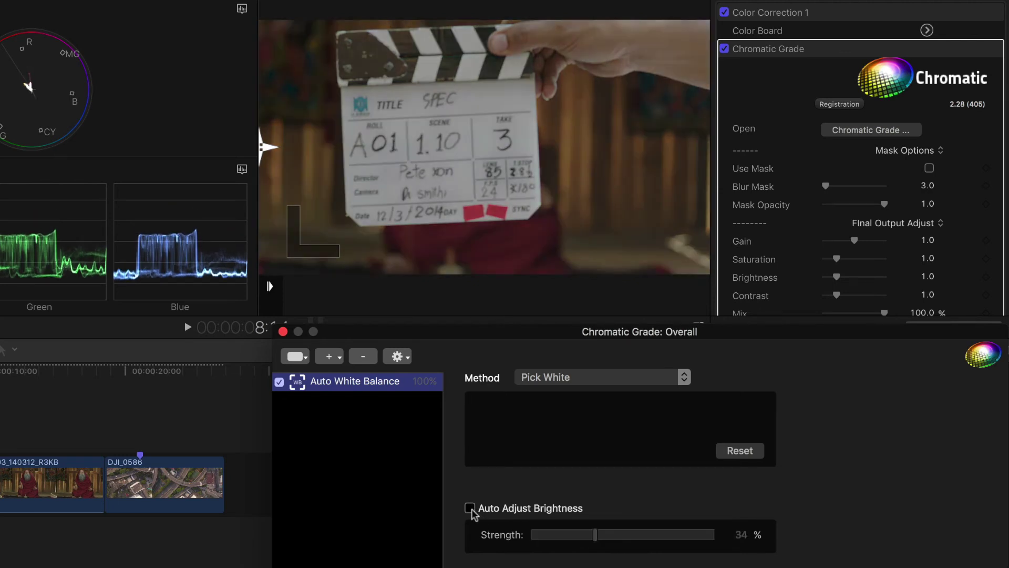
pyautogui.click(336, 359)
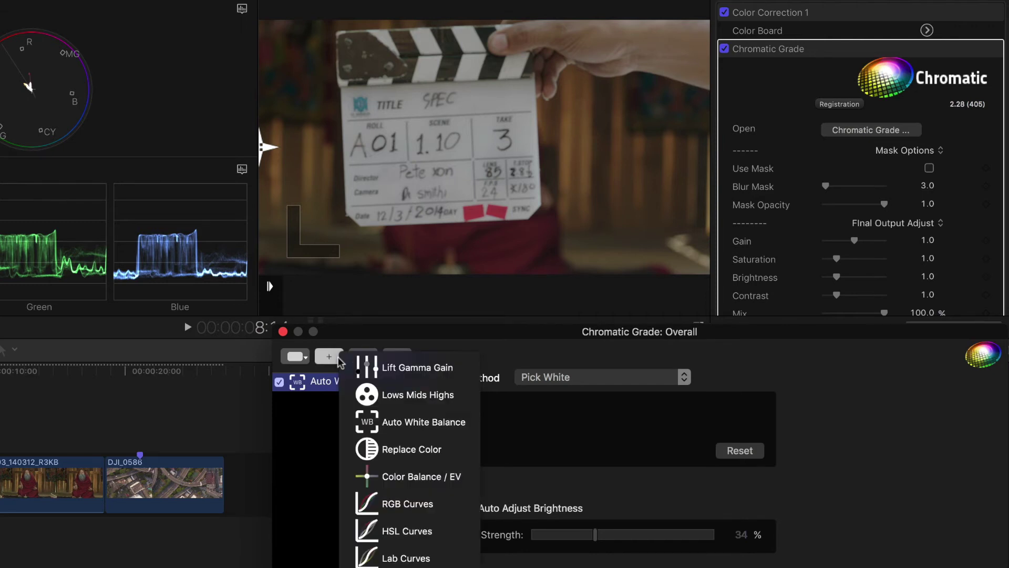
# Step: Add Color Balance / EV with exposure 2.34, keeping the temperature at 6,600 K
pyautogui.click(469, 480)
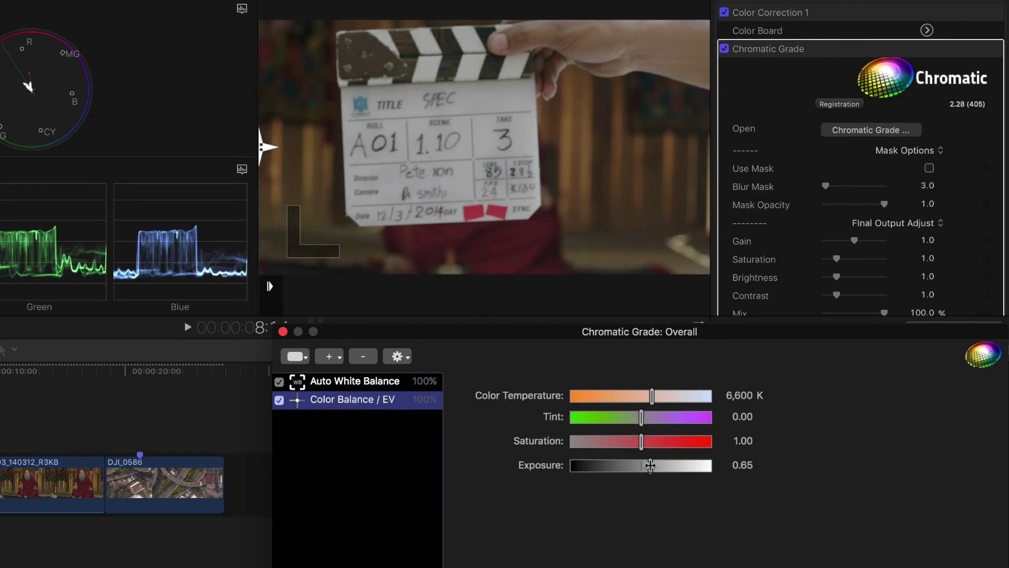
pyautogui.moveTo(643, 466); pyautogui.dragTo(673, 462)
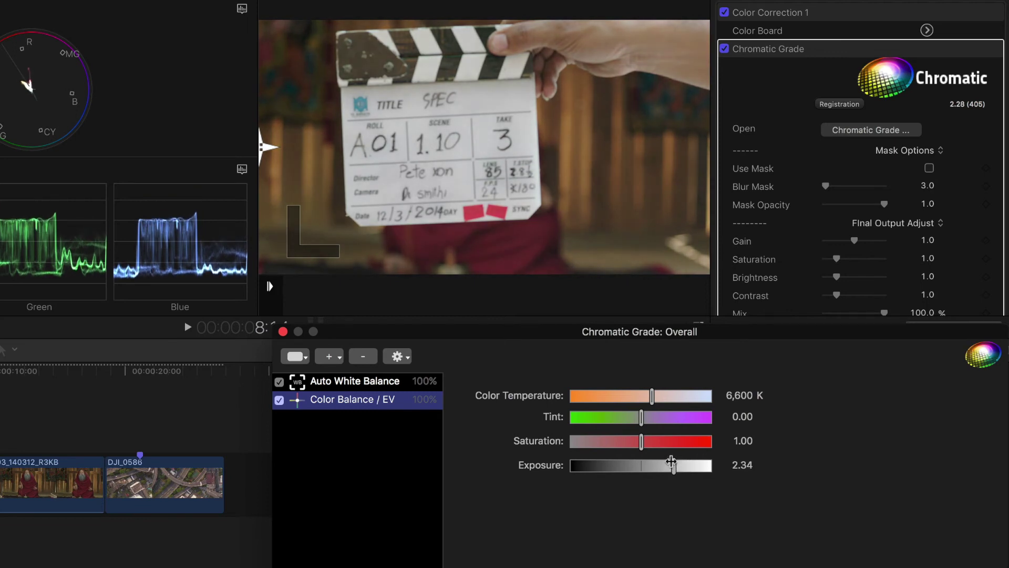
pyautogui.moveTo(652, 398); pyautogui.dragTo(678, 399)
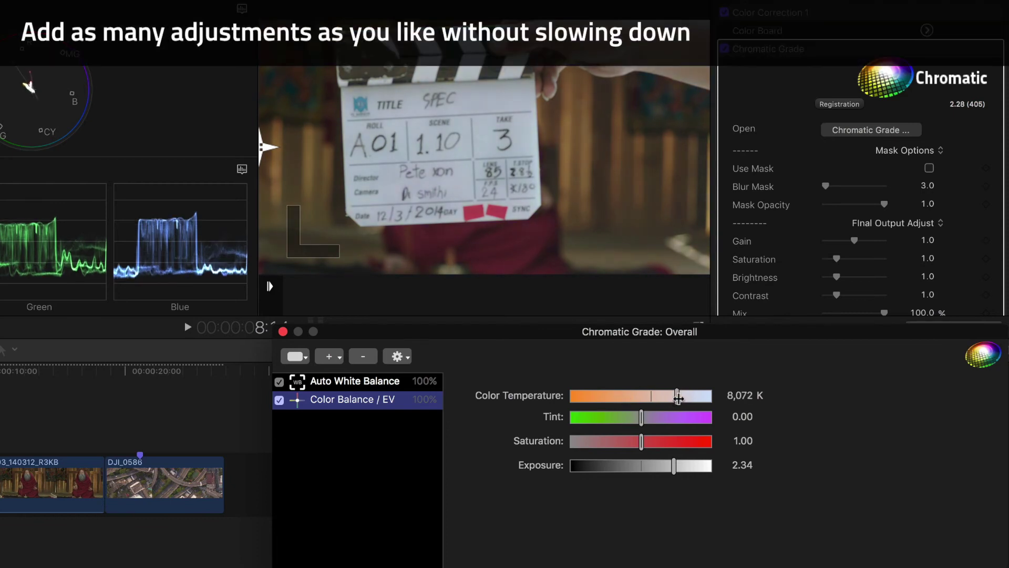
pyautogui.press('super+z')
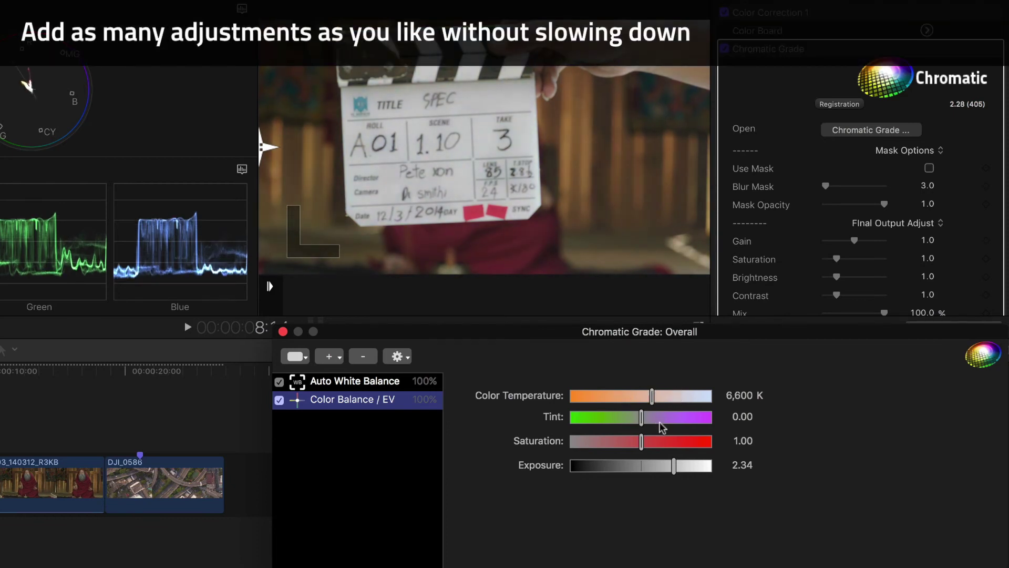
pyautogui.moveTo(641, 418); pyautogui.dragTo(642, 419)
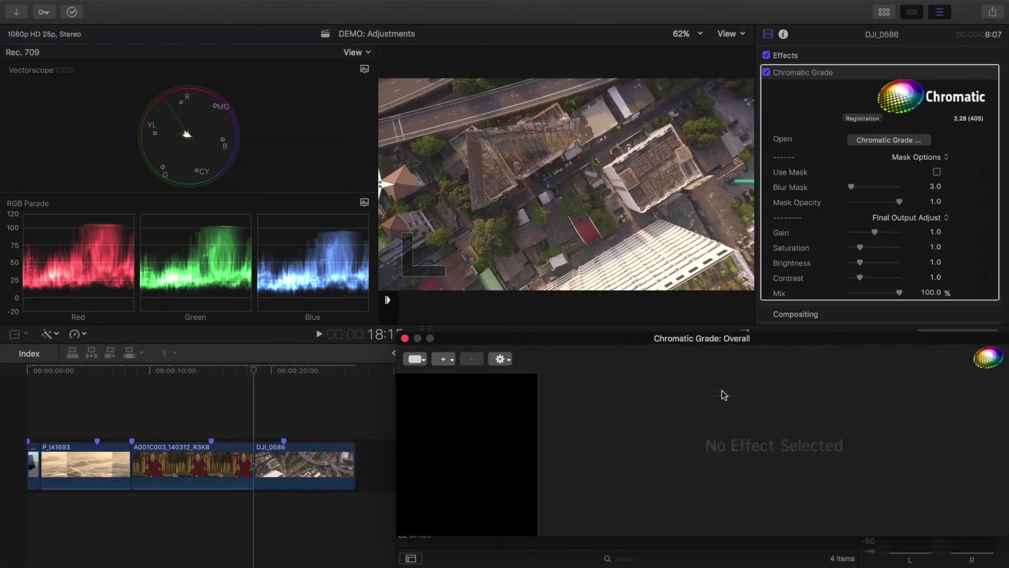
# Step: Add RGB Curves to DJI_0586 and bend its Luma curve into a gentle S with shadow points
pyautogui.click(444, 360)
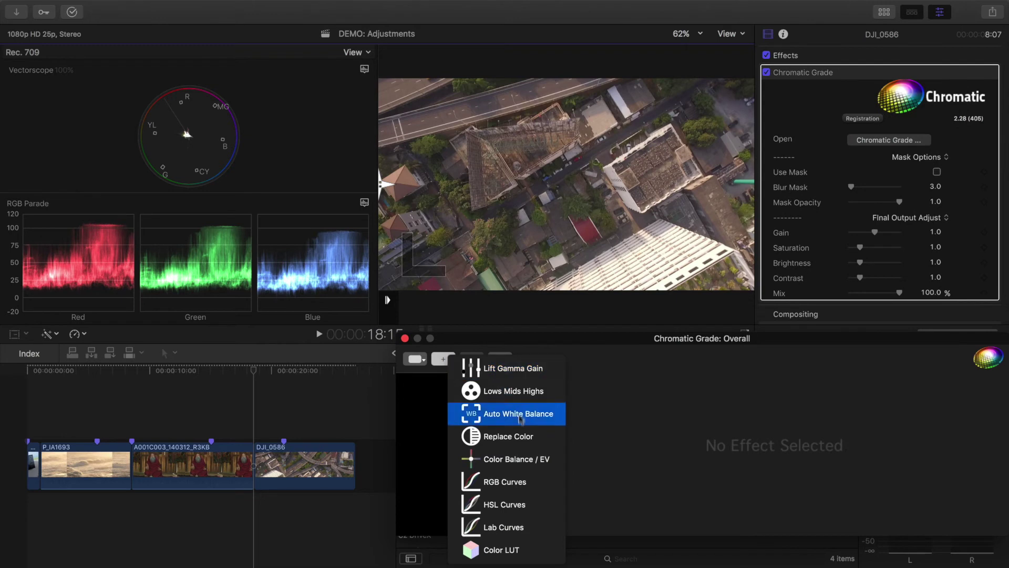
pyautogui.click(538, 482)
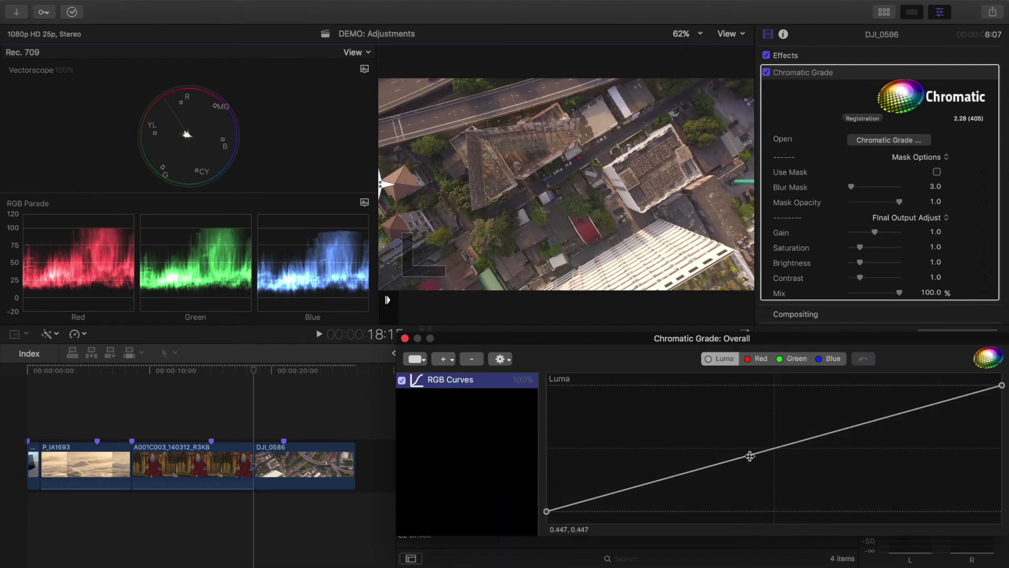
pyautogui.moveTo(753, 459); pyautogui.dragTo(792, 435)
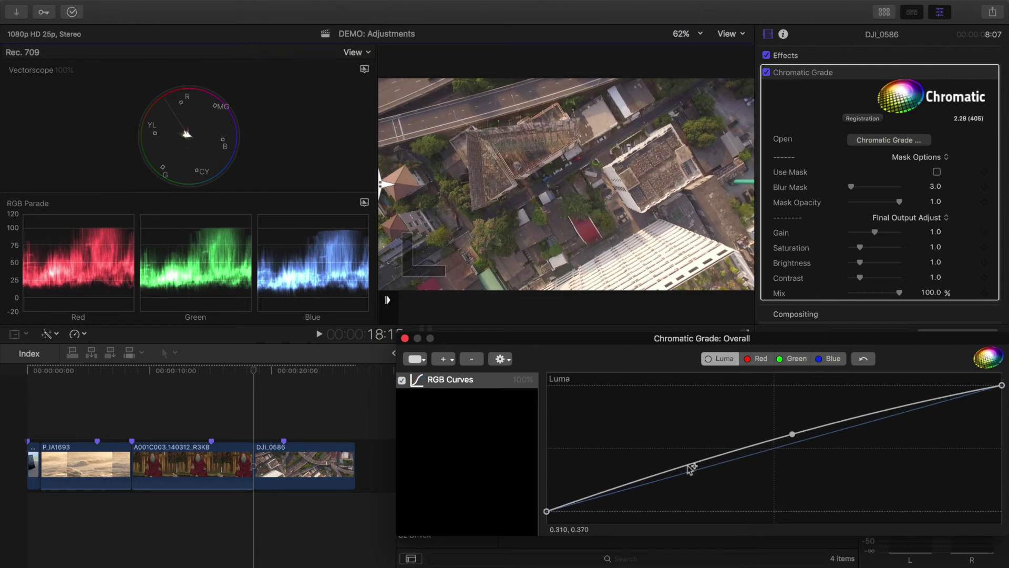
pyautogui.moveTo(690, 467); pyautogui.dragTo(687, 479)
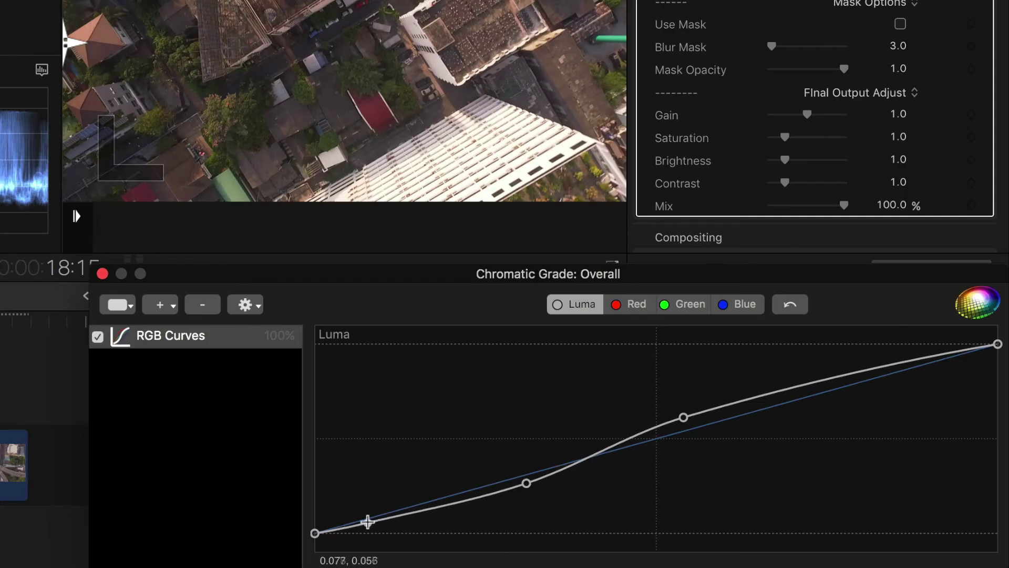
pyautogui.click(369, 521)
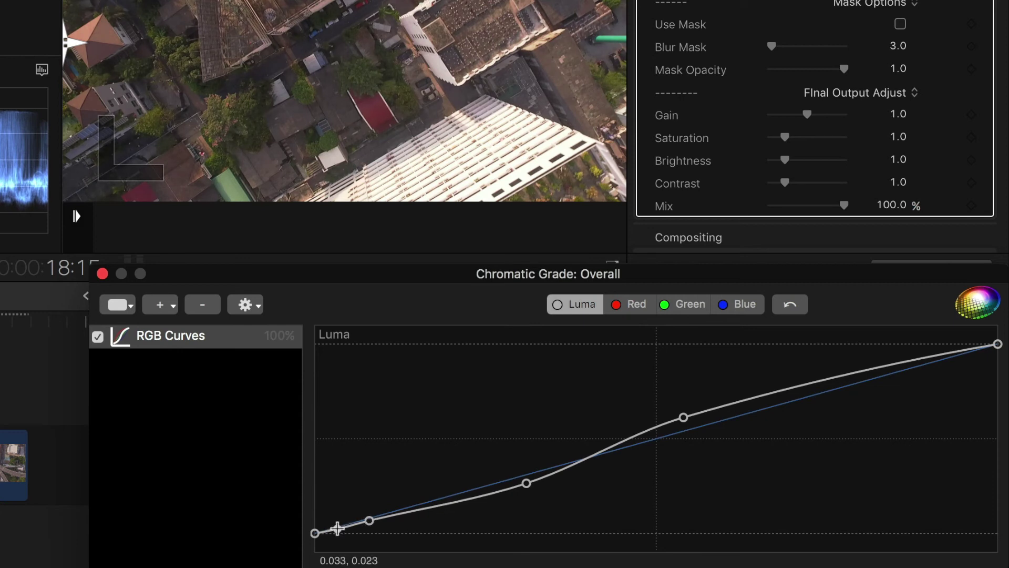
pyautogui.click(336, 528)
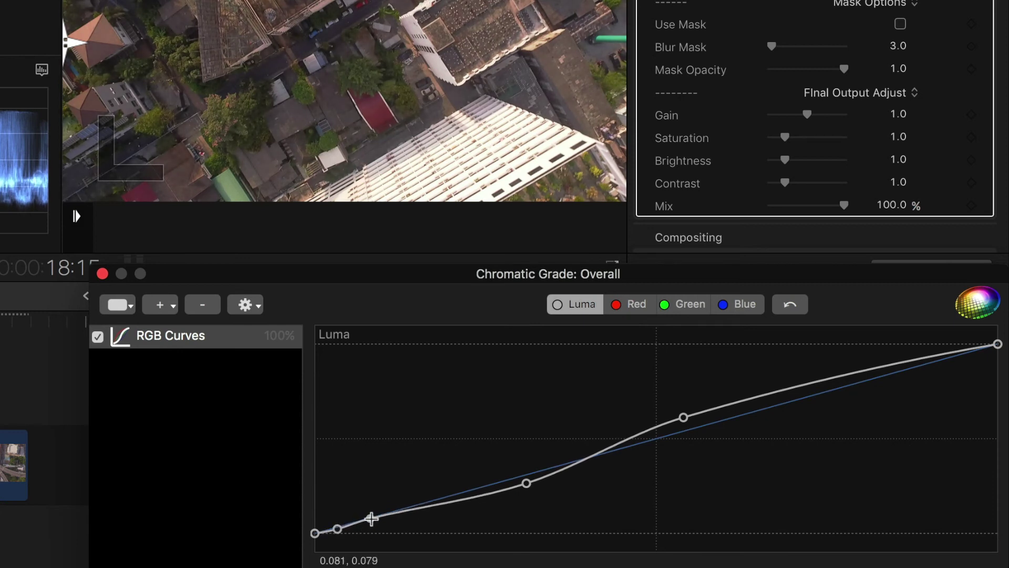
pyautogui.moveTo(371, 519); pyautogui.dragTo(371, 520)
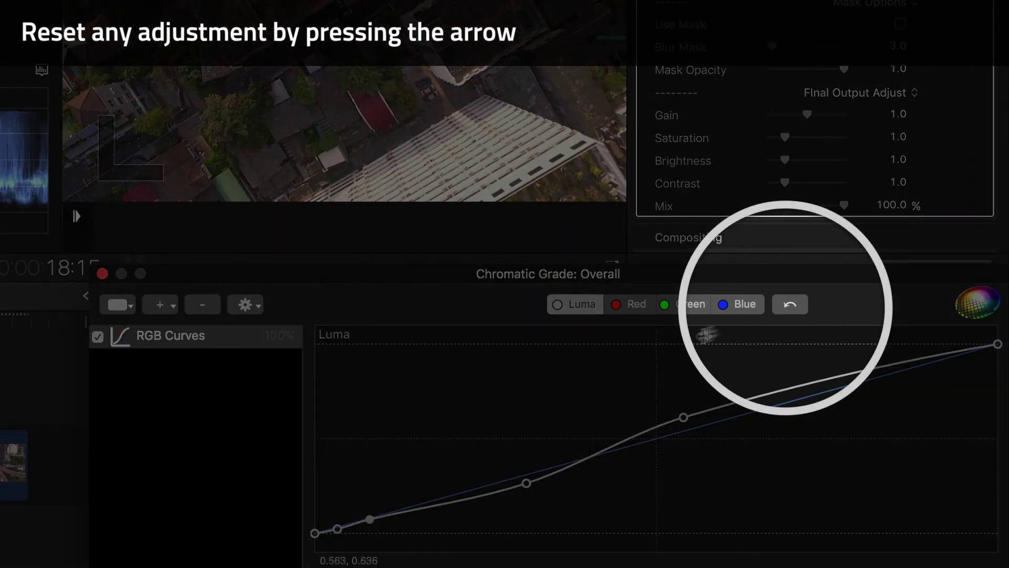
# Step: Reset the Luma curve, then sample a lowered shadow point and lifted midtone point from the viewer
pyautogui.click(786, 307)
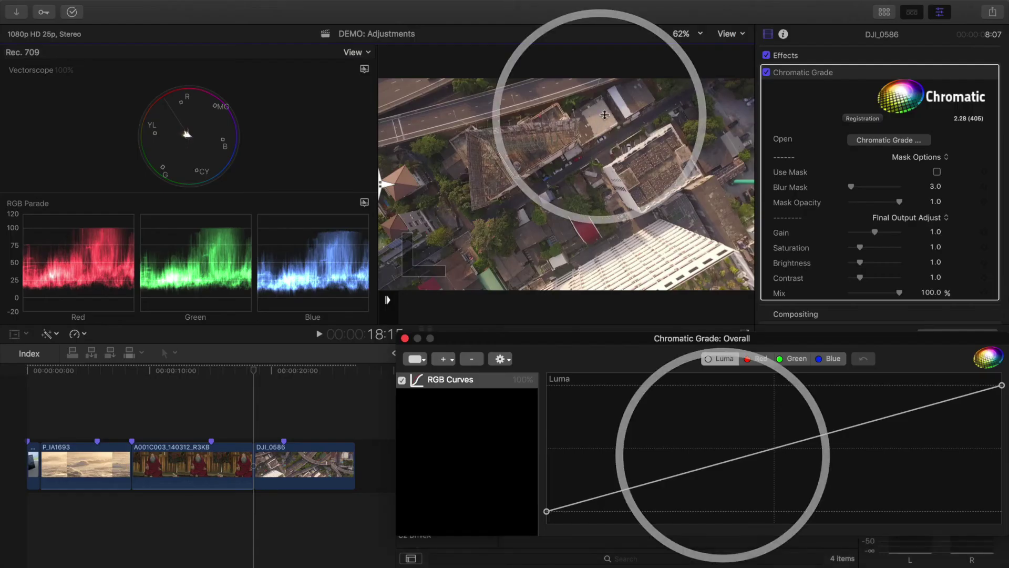
pyautogui.click(605, 102)
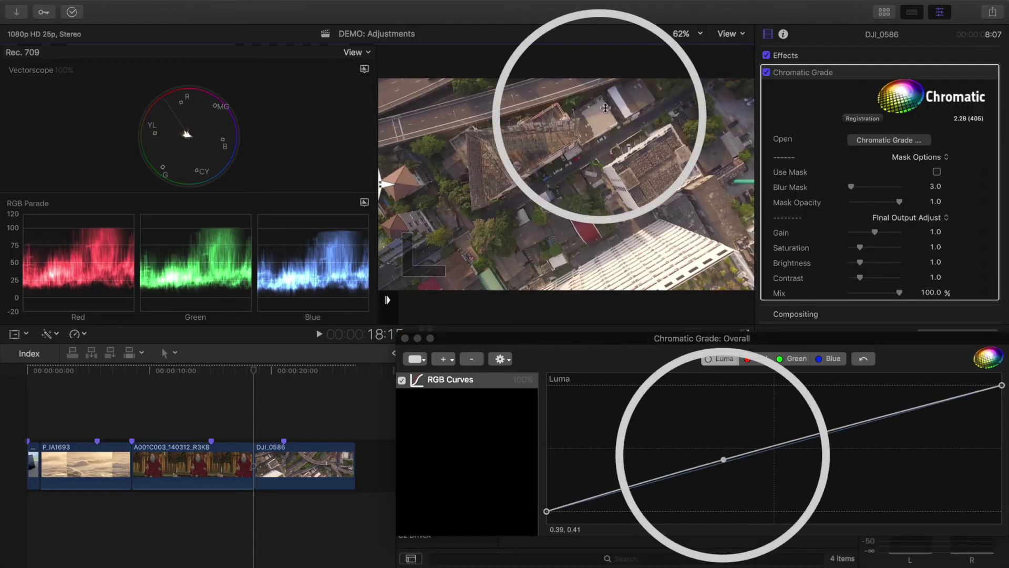
pyautogui.click(552, 218)
pyautogui.moveTo(552, 217); pyautogui.dragTo(552, 226)
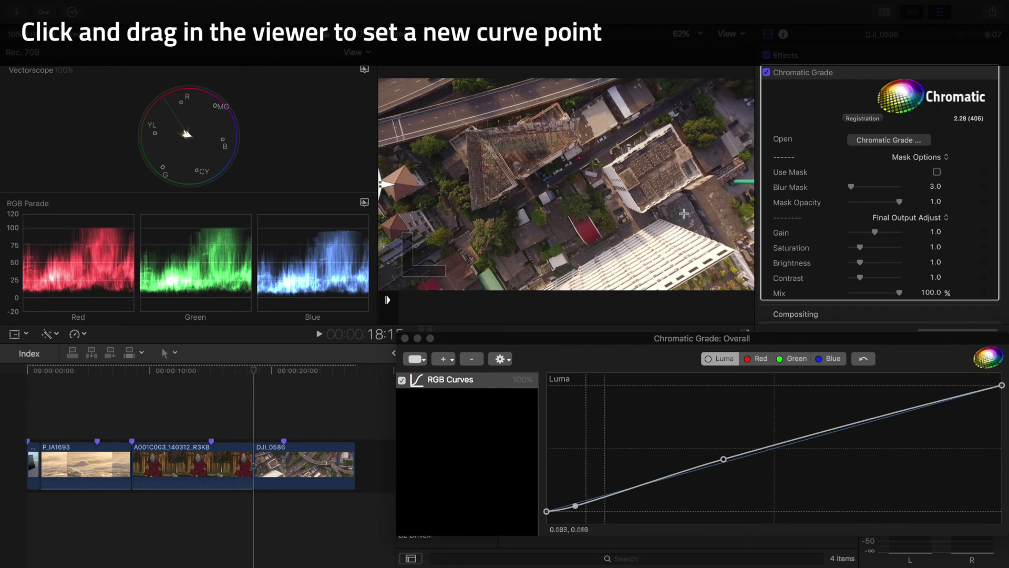
pyautogui.click(683, 182)
pyautogui.moveTo(683, 183); pyautogui.dragTo(683, 176)
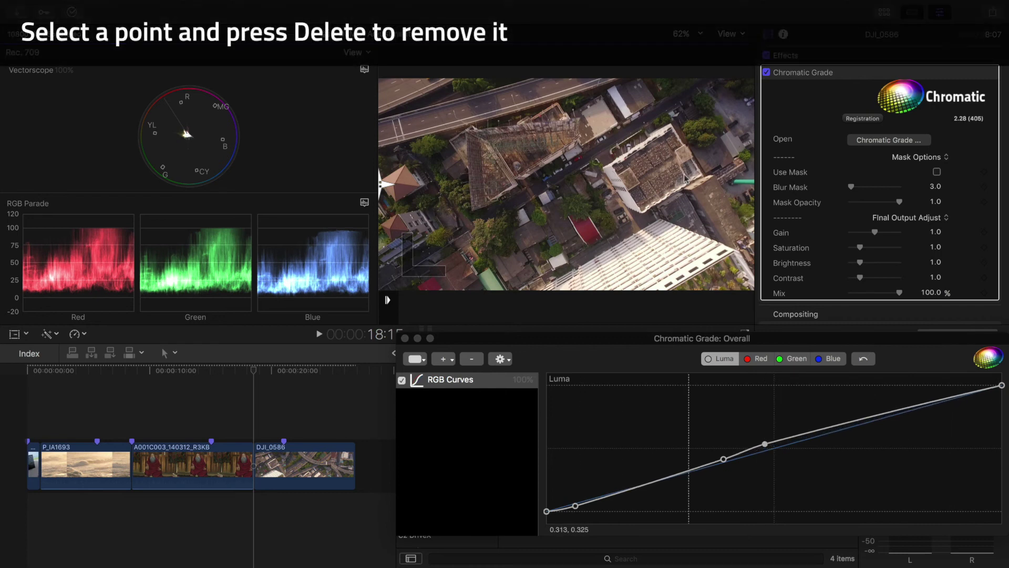
pyautogui.click(765, 445)
# Step: Delete the extra Luma point, then raise the red curve, lower green and pull blue shadows down
pyautogui.press('Delete')
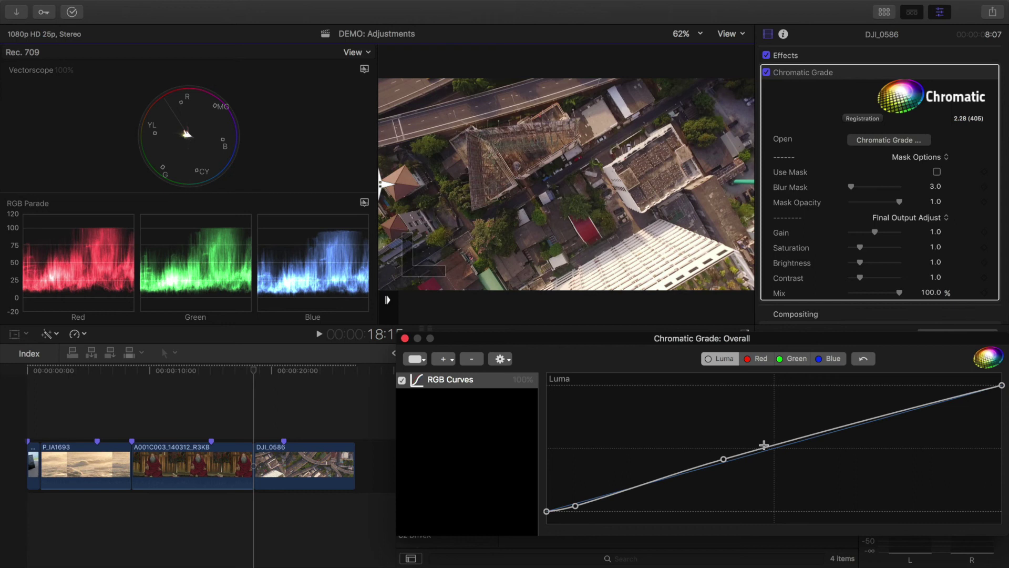
pyautogui.click(757, 359)
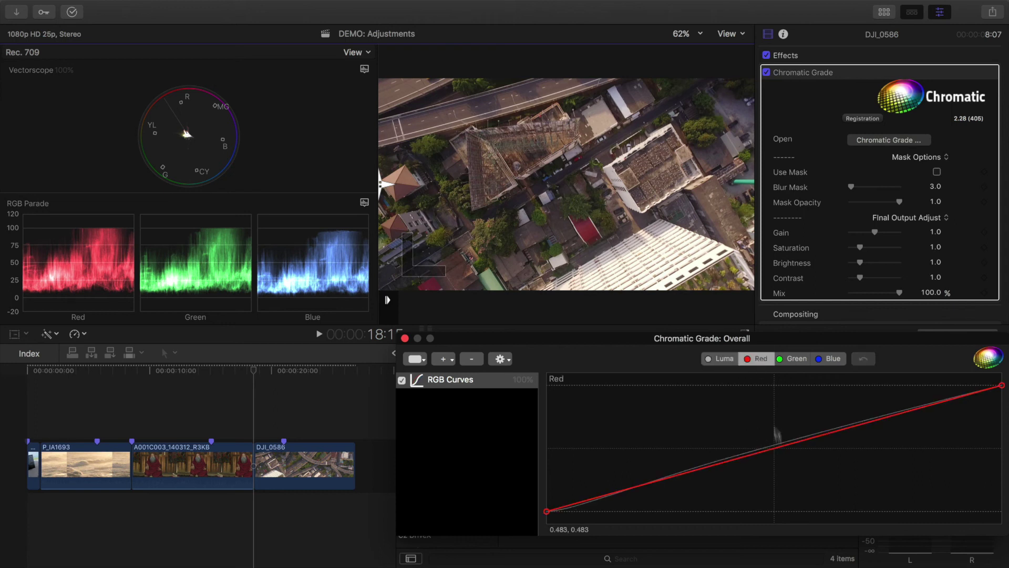
pyautogui.moveTo(768, 452); pyautogui.dragTo(812, 429)
pyautogui.click(792, 358)
pyautogui.click(830, 359)
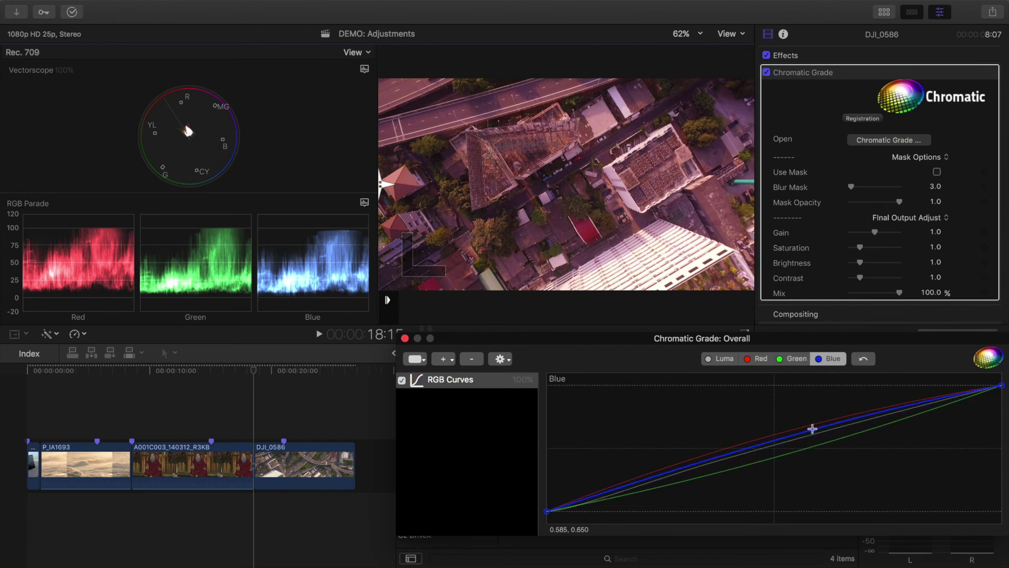
pyautogui.moveTo(666, 473); pyautogui.dragTo(664, 480)
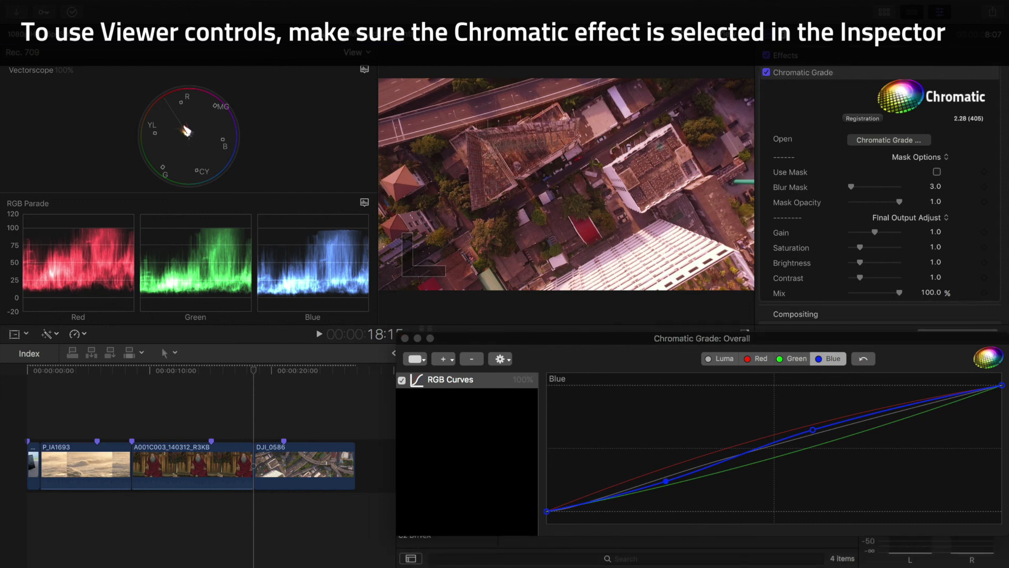
# Step: Sample a dark viewer area to add a blue curve point that pulls blue out of the shadows
pyautogui.click(843, 78)
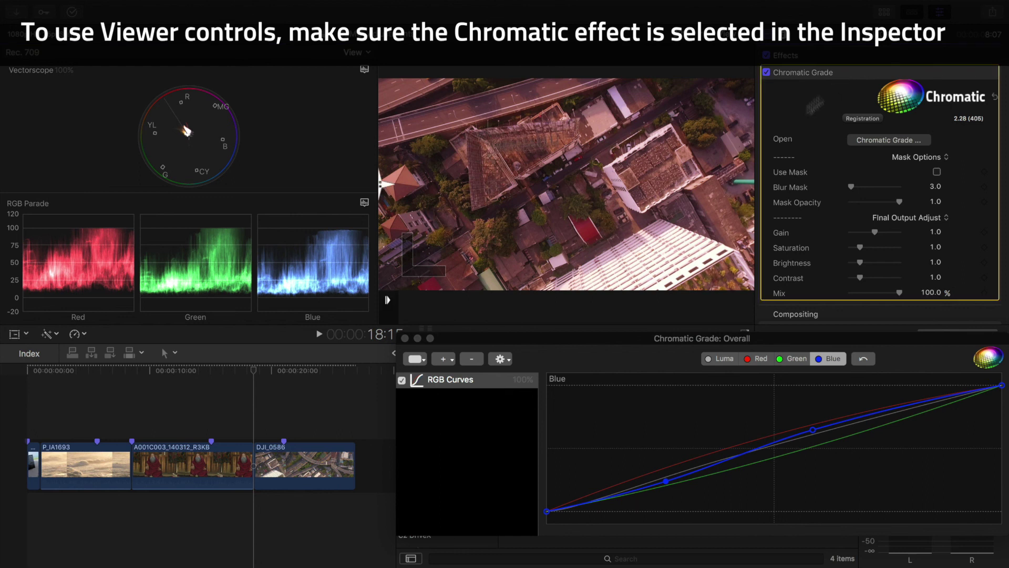
pyautogui.moveTo(662, 157); pyautogui.dragTo(662, 164)
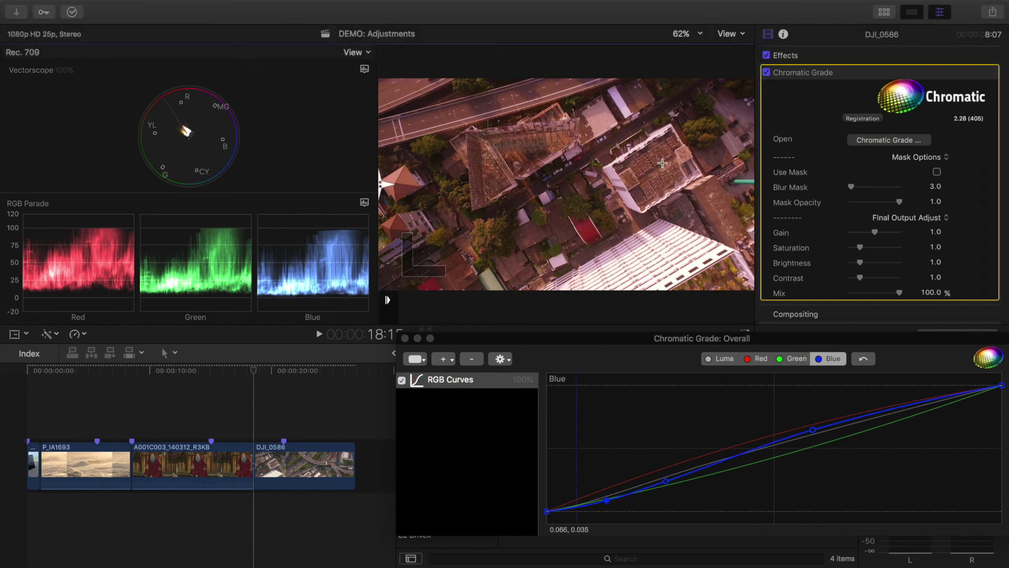